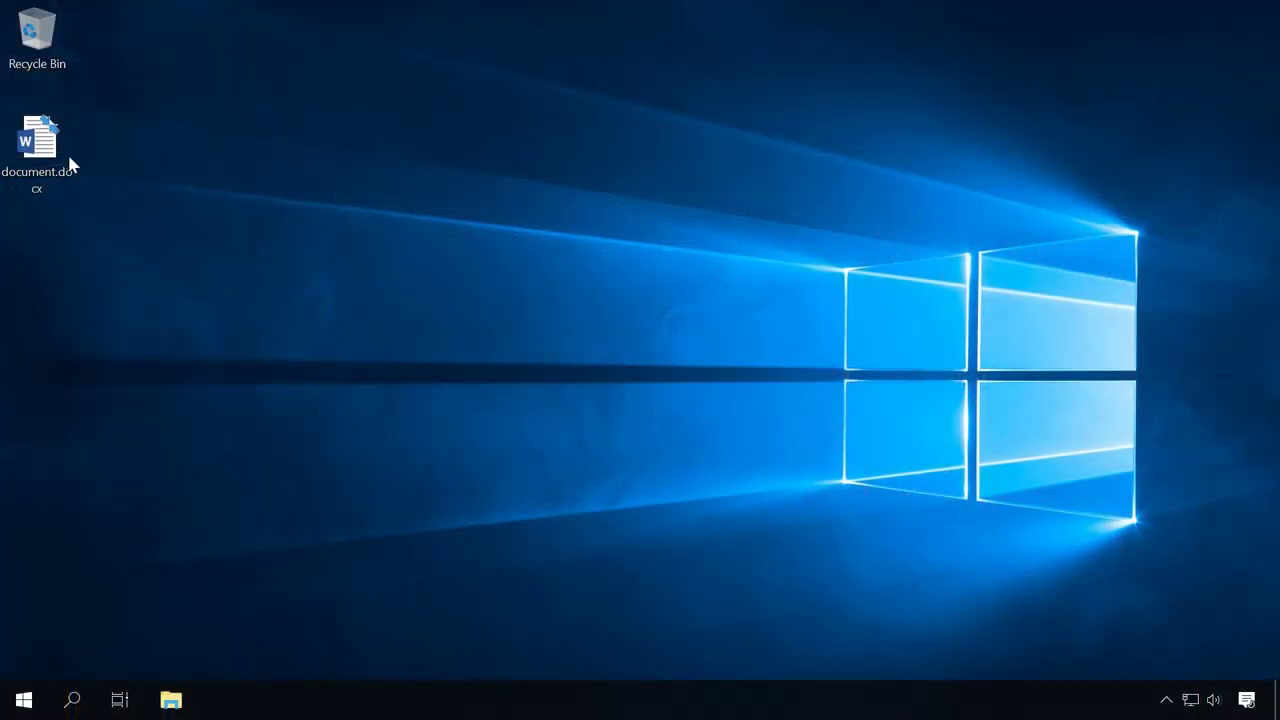
{"action": "double_click", "coordinate": [55, 145]}
{"action": "type", "text": "password"}
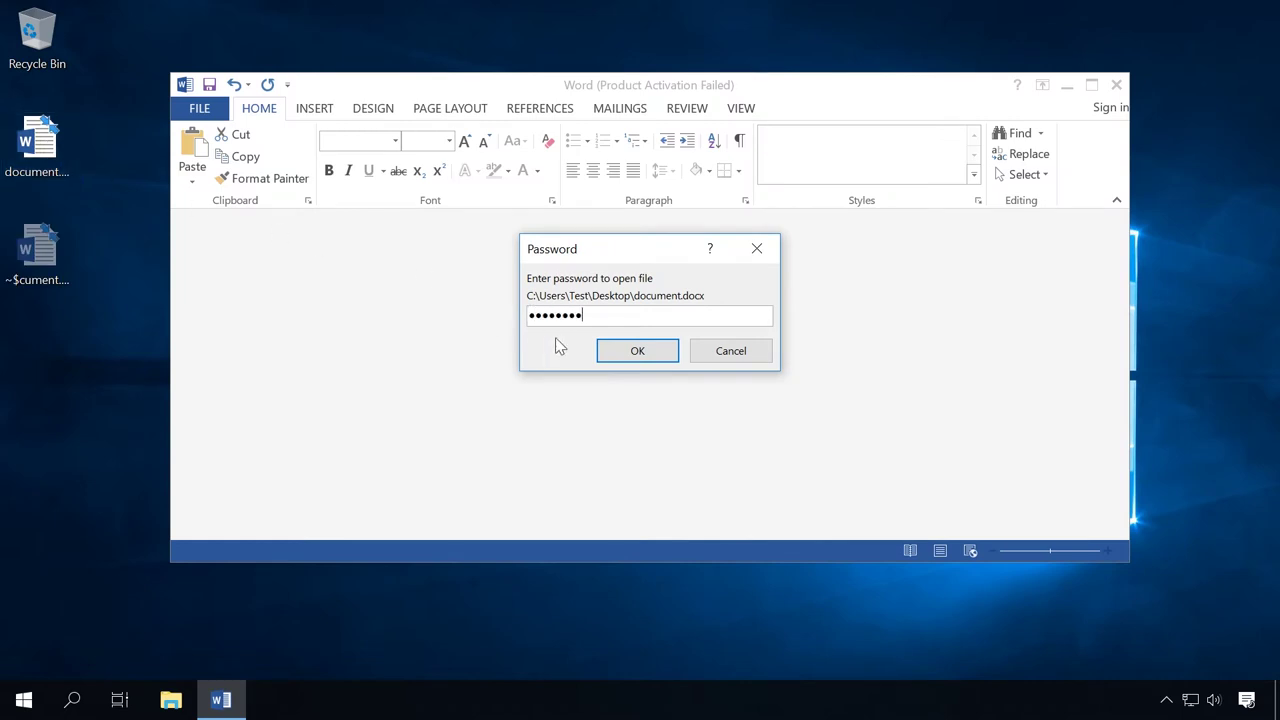
{"action": "left_click", "coordinate": [636, 350]}
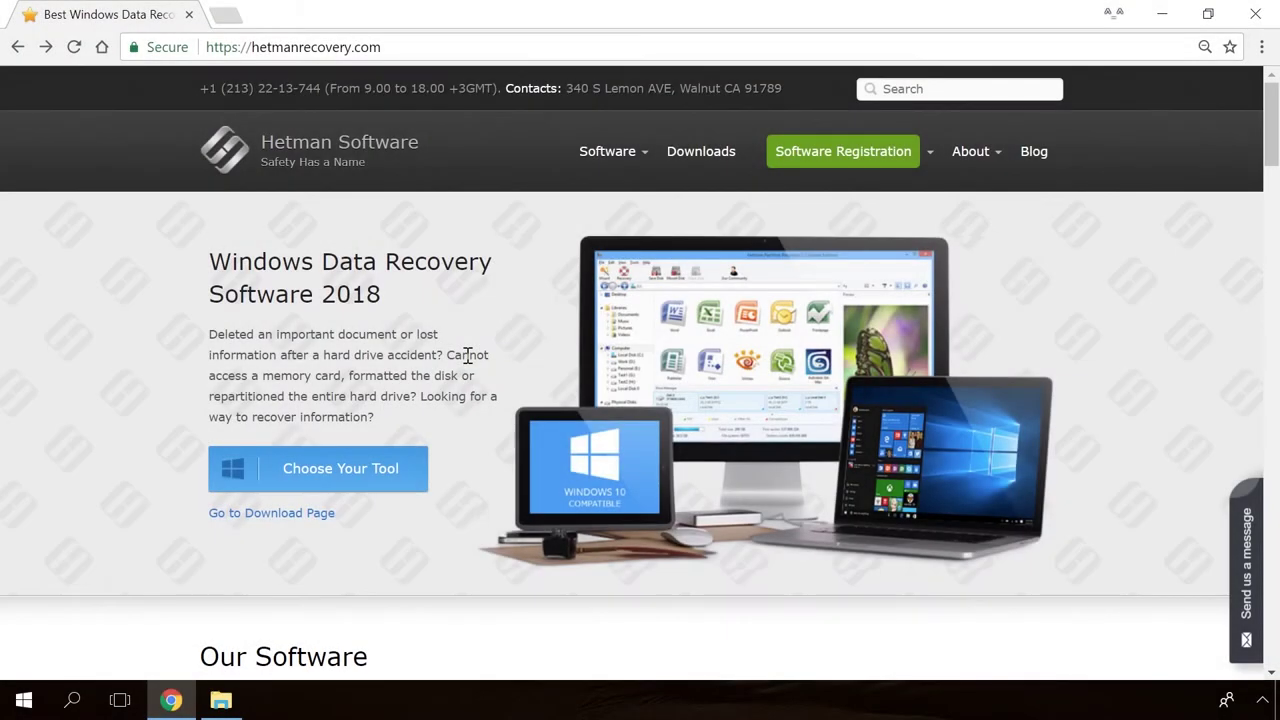
Step: Browse hetmanrecovery.com and download the Partition Recovery installer
{"action": "scroll", "coordinate": [466, 363], "scroll_direction": "down", "scroll_amount": 3}
{"action": "scroll", "coordinate": [466, 363], "scroll_direction": "down", "scroll_amount": 3}
{"action": "scroll", "coordinate": [466, 363], "scroll_direction": "down", "scroll_amount": 4}
{"action": "scroll", "coordinate": [466, 363], "scroll_direction": "down", "scroll_amount": 2}
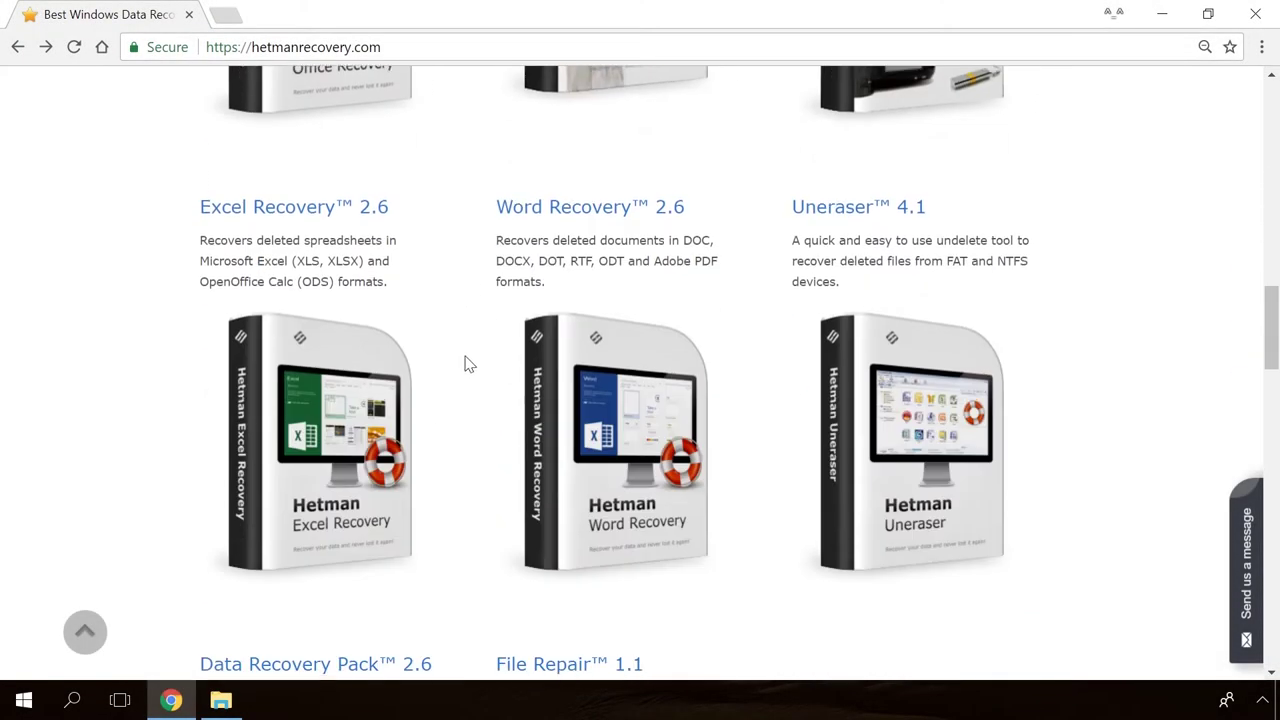
{"action": "scroll", "coordinate": [466, 363], "scroll_direction": "down", "scroll_amount": 1}
{"action": "scroll", "coordinate": [466, 363], "scroll_direction": "up", "scroll_amount": 4}
{"action": "scroll", "coordinate": [466, 363], "scroll_direction": "up", "scroll_amount": 4}
{"action": "scroll", "coordinate": [371, 386], "scroll_direction": "up", "scroll_amount": 1}
{"action": "left_click", "coordinate": [355, 400]}
{"action": "left_click", "coordinate": [921, 472]}
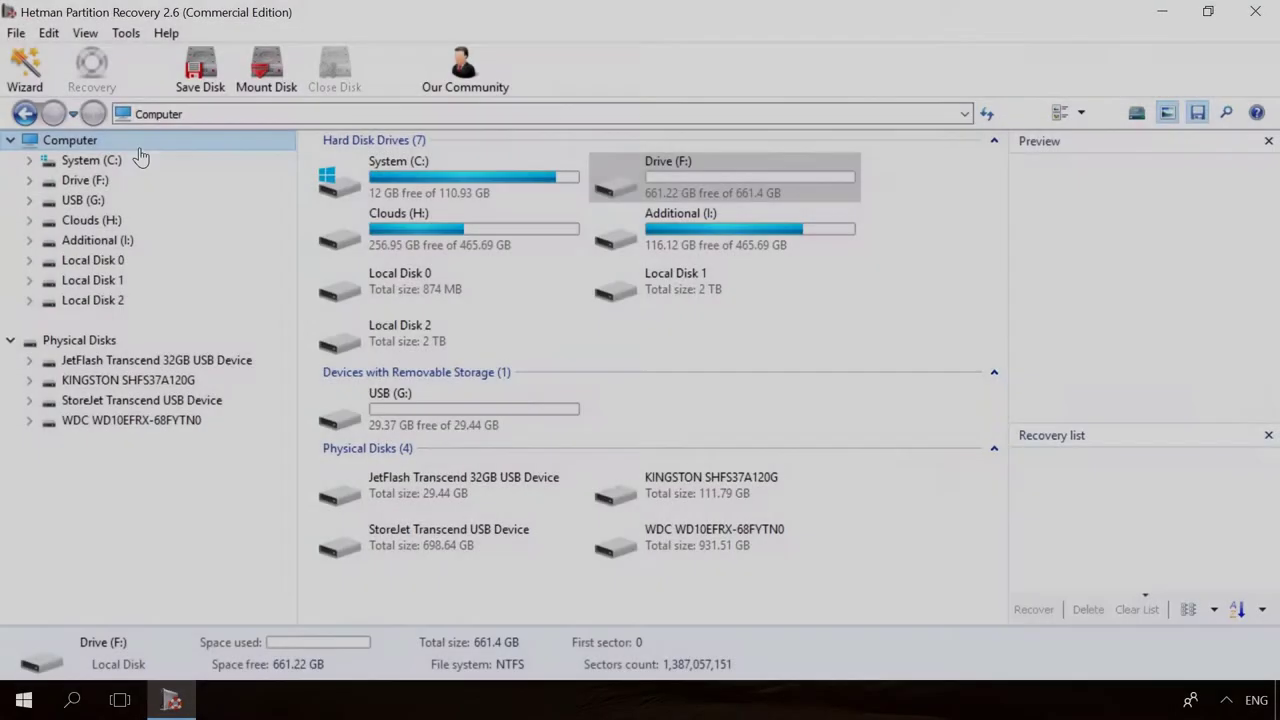
Step: Scan drive F: with Partition Recovery, preview a found image, and recover the files
{"action": "double_click", "coordinate": [100, 181]}
{"action": "left_click", "coordinate": [795, 542]}
{"action": "left_click", "coordinate": [772, 540]}
{"action": "left_click", "coordinate": [810, 162]}
{"action": "key", "text": "ctrl+r"}
{"action": "left_click", "coordinate": [772, 540]}
Step: Scroll down through the Hetman data recovery blog page
{"action": "scroll", "coordinate": [763, 271], "scroll_direction": "down", "scroll_amount": 4}
{"action": "scroll", "coordinate": [763, 271], "scroll_direction": "down", "scroll_amount": 5}
{"action": "scroll", "coordinate": [763, 271], "scroll_direction": "down", "scroll_amount": 4}
{"action": "scroll", "coordinate": [763, 271], "scroll_direction": "down", "scroll_amount": 4}
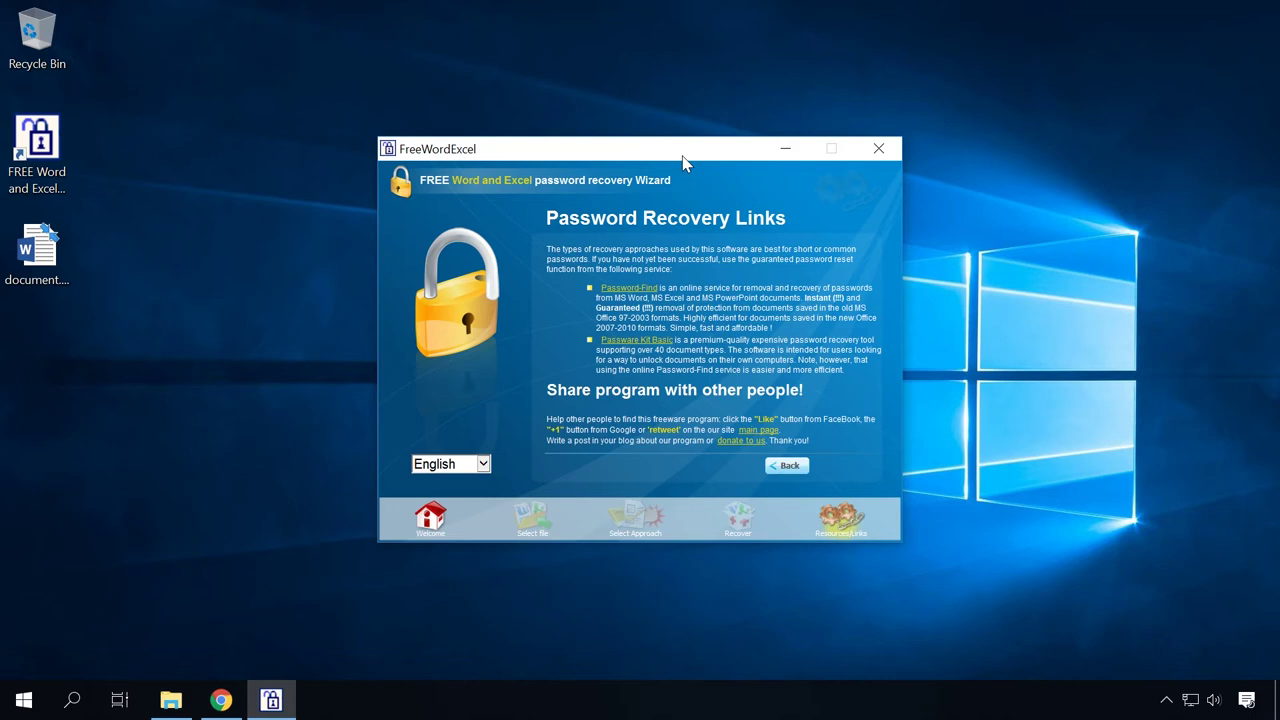
Step: Open password-find.com from the Password-Find link in FreeWordExcel
{"action": "left_click", "coordinate": [633, 297]}
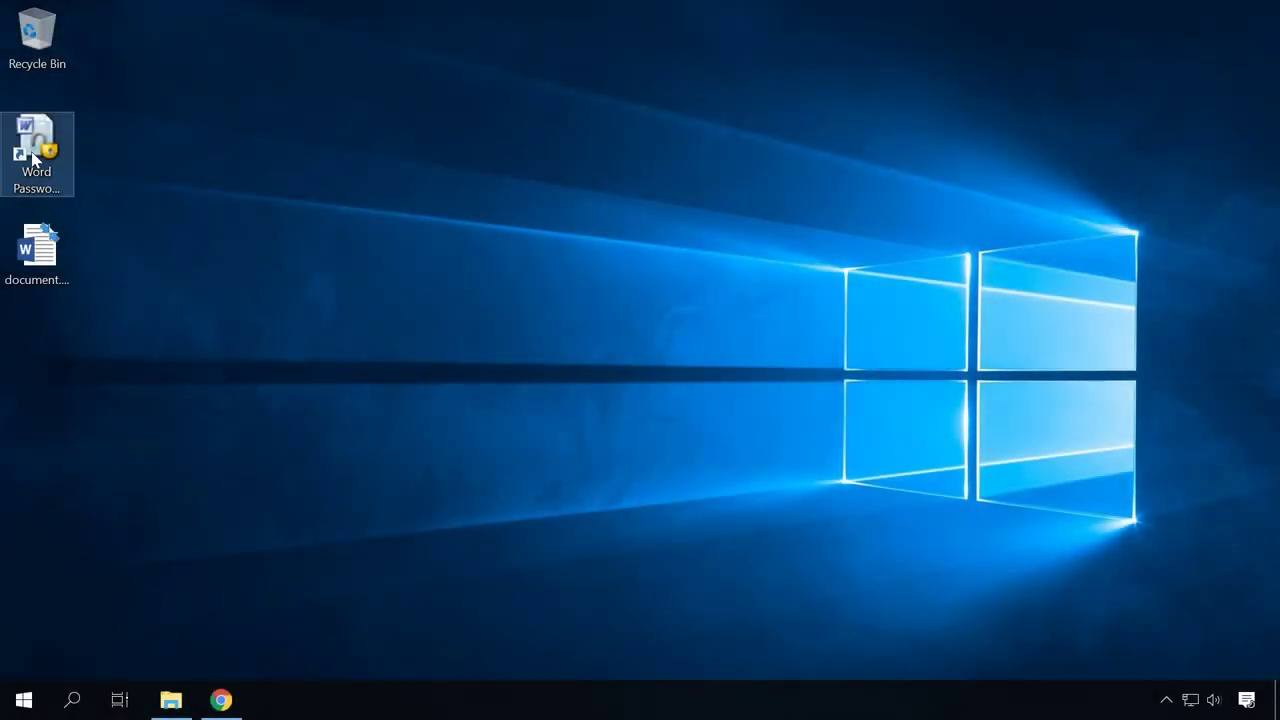
Step: Launch Word Password Recovery Master and look at its options list without choosing anything
{"action": "double_click", "coordinate": [34, 155]}
{"action": "left_click_drag", "start_coordinate": [494, 193], "coordinate": [508, 147]}
{"action": "left_click", "coordinate": [463, 189]}
{"action": "left_click", "coordinate": [476, 157]}
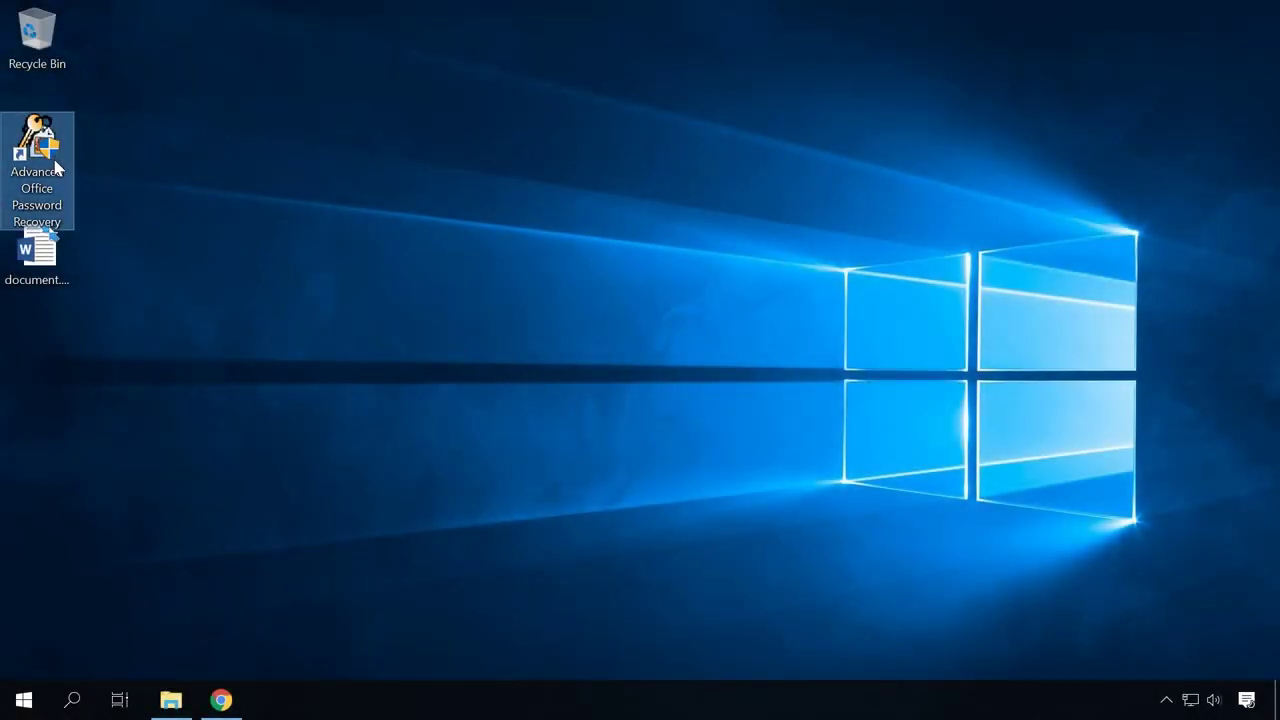
Step: Launch the Elcomsoft recovery tool with admin rights and dismiss Tip of the Day
{"action": "double_click", "coordinate": [57, 168]}
{"action": "left_click", "coordinate": [505, 486]}
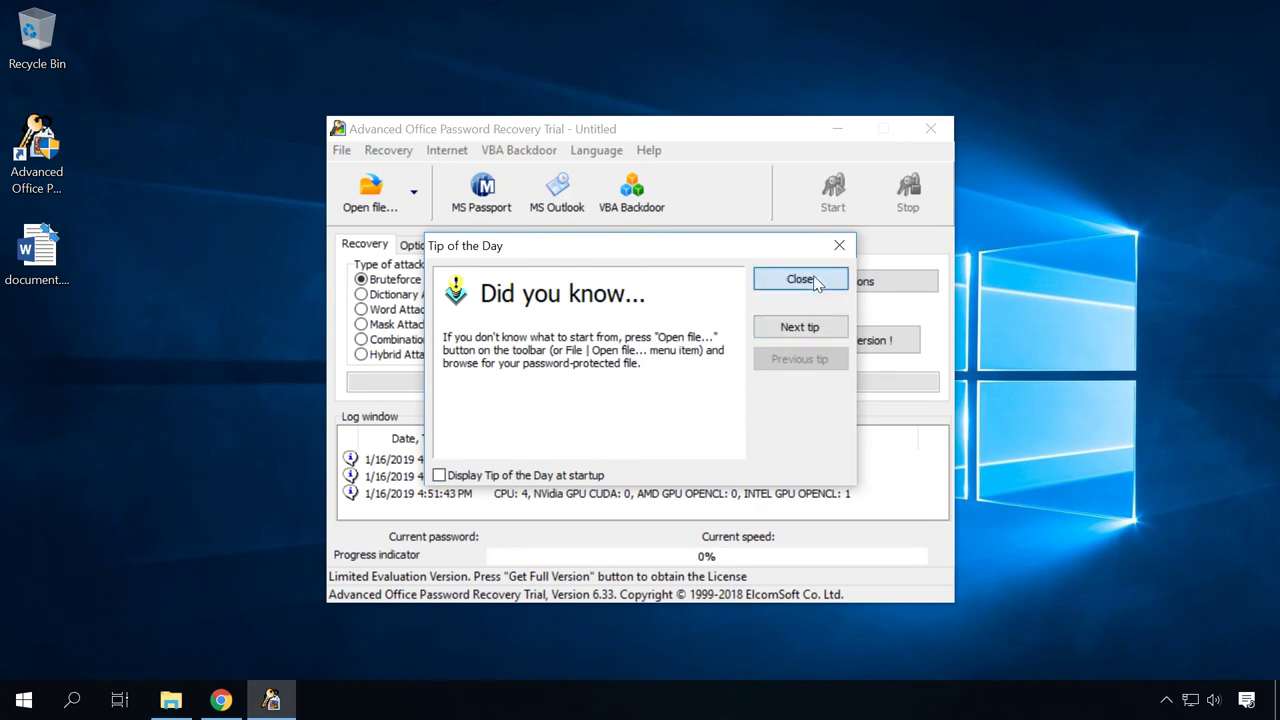
{"action": "left_click", "coordinate": [822, 279]}
{"action": "left_click_drag", "start_coordinate": [683, 139], "coordinate": [634, 114]}
Step: Review Elcomsoft's Options, System Information and Password Cache pages, then choose a document to attack
{"action": "left_click", "coordinate": [372, 222]}
{"action": "left_click", "coordinate": [424, 221]}
{"action": "left_click", "coordinate": [533, 221]}
{"action": "left_click", "coordinate": [313, 222]}
{"action": "left_click", "coordinate": [325, 178]}
{"action": "scroll", "coordinate": [340, 330], "scroll_direction": "up", "scroll_amount": 1}
Step: Load document.docx from the Desktop into Elcomsoft, then launch iSumsoft with admin rights
{"action": "left_click", "coordinate": [358, 357]}
{"action": "double_click", "coordinate": [503, 280]}
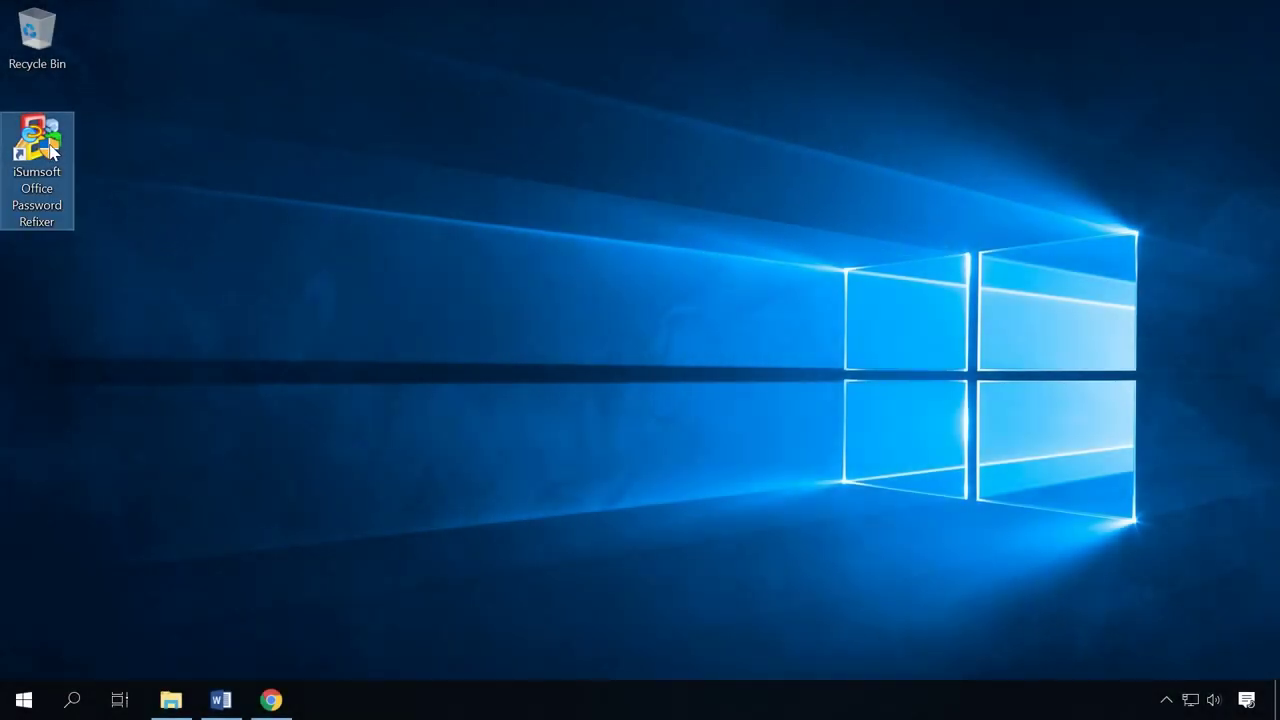
{"action": "double_click", "coordinate": [50, 146]}
{"action": "left_click", "coordinate": [533, 493]}
{"action": "left_click_drag", "start_coordinate": [571, 77], "coordinate": [652, 89]}
{"action": "left_click", "coordinate": [221, 700]}
{"action": "left_click", "coordinate": [177, 104]}
{"action": "left_click", "coordinate": [371, 254]}
{"action": "left_click", "coordinate": [650, 396]}
{"action": "left_click", "coordinate": [650, 396]}
Step: Save the protected document to the Desktop as Test.docx and close Word
{"action": "left_click", "coordinate": [200, 270]}
{"action": "left_click", "coordinate": [644, 457]}
{"action": "scroll", "coordinate": [266, 287], "scroll_direction": "up", "scroll_amount": 3}
{"action": "left_click", "coordinate": [245, 226]}
{"action": "left_click", "coordinate": [617, 542]}
{"action": "left_click", "coordinate": [1092, 88]}
Step: In iSumsoft, browse to the Desktop folder to pick the encrypted file
{"action": "left_click", "coordinate": [392, 138]}
{"action": "scroll", "coordinate": [435, 300], "scroll_direction": "up", "scroll_amount": 3}
{"action": "left_click", "coordinate": [427, 218]}
Step: Load Test.docx, set Recovery Type to Mask, and exclude all digits
{"action": "double_click", "coordinate": [580, 211]}
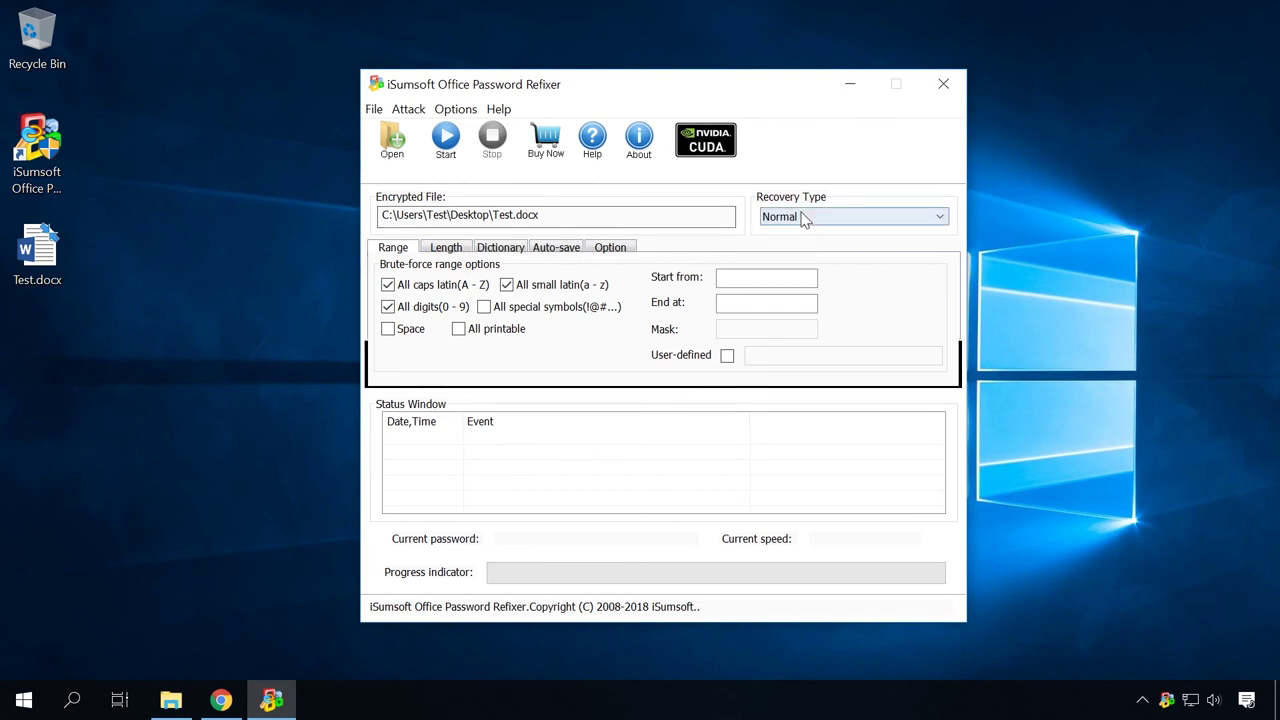
{"action": "left_click", "coordinate": [801, 215]}
{"action": "left_click", "coordinate": [793, 244]}
{"action": "left_click", "coordinate": [428, 310]}
Step: Look through the Length, Dictionary, Auto-save and Option tabs, then return to Range
{"action": "left_click", "coordinate": [455, 250]}
{"action": "left_click", "coordinate": [498, 252]}
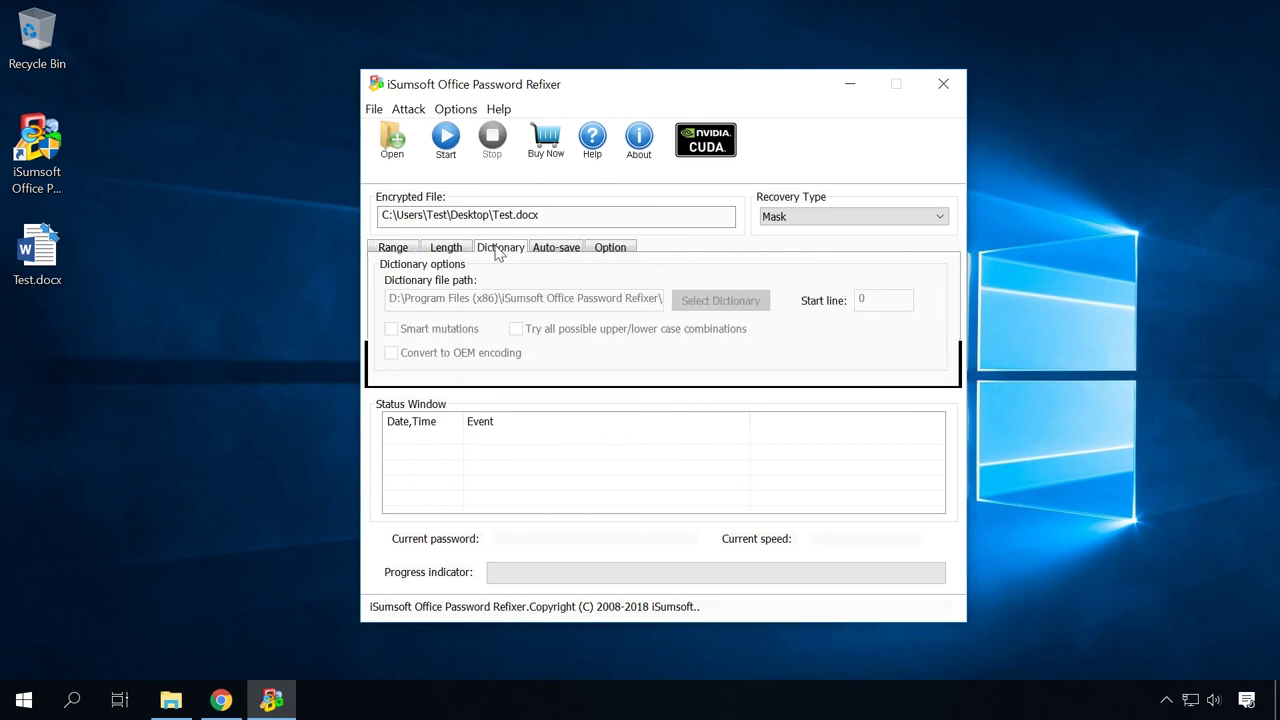
{"action": "left_click", "coordinate": [556, 254]}
{"action": "left_click", "coordinate": [619, 253]}
{"action": "left_click", "coordinate": [393, 250]}
Step: Enter the mask d?? and start the attack on Test.docx
{"action": "left_click", "coordinate": [740, 330]}
{"action": "type", "text": "d"}
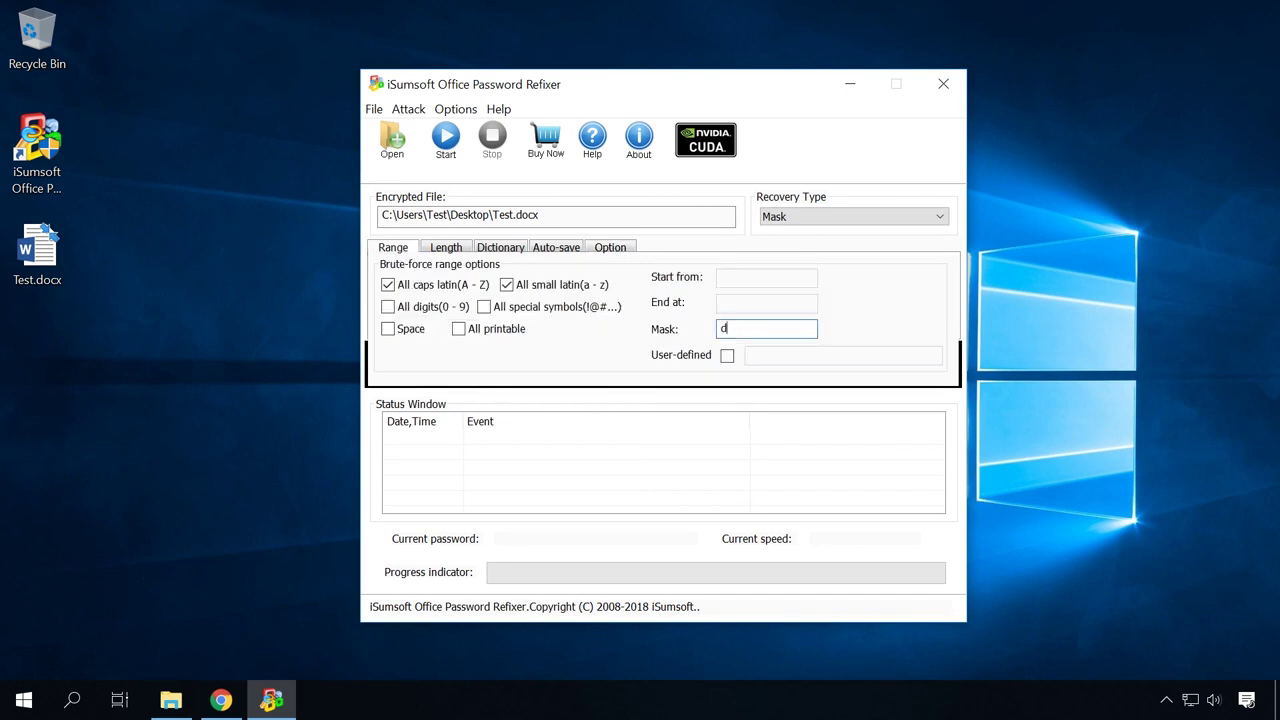
{"action": "type", "text": "??"}
{"action": "left_click", "coordinate": [449, 140]}
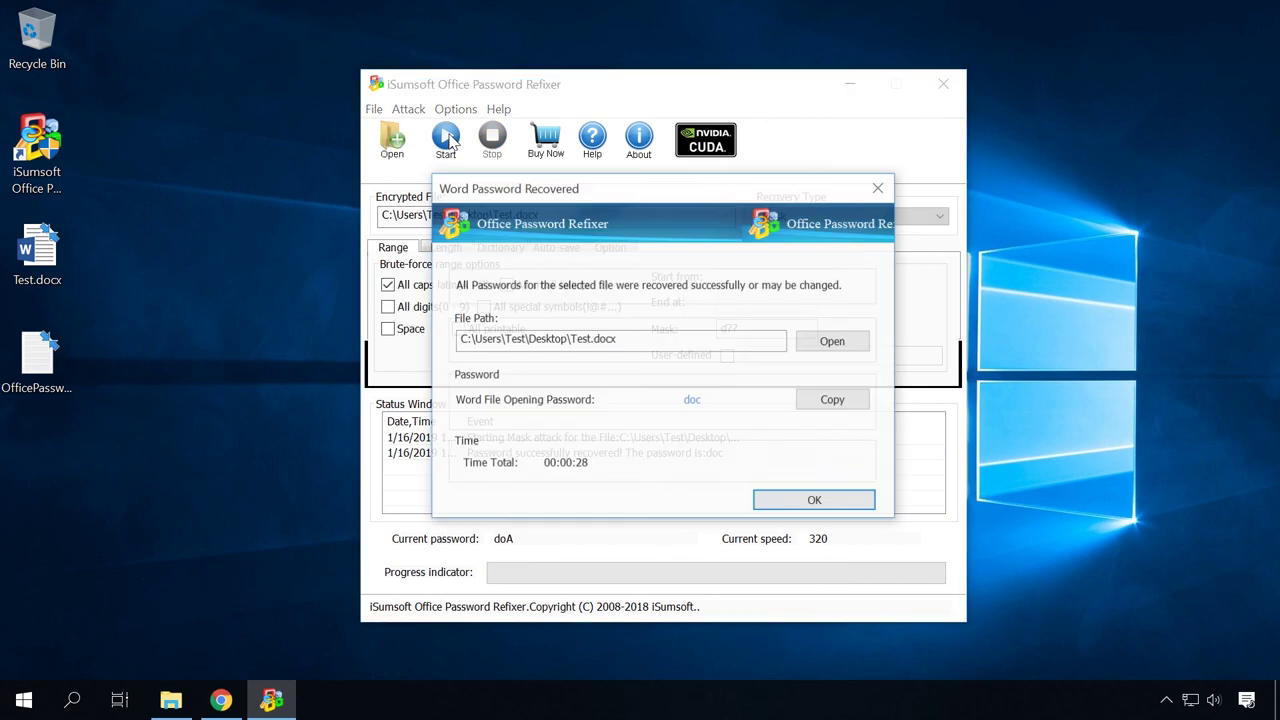